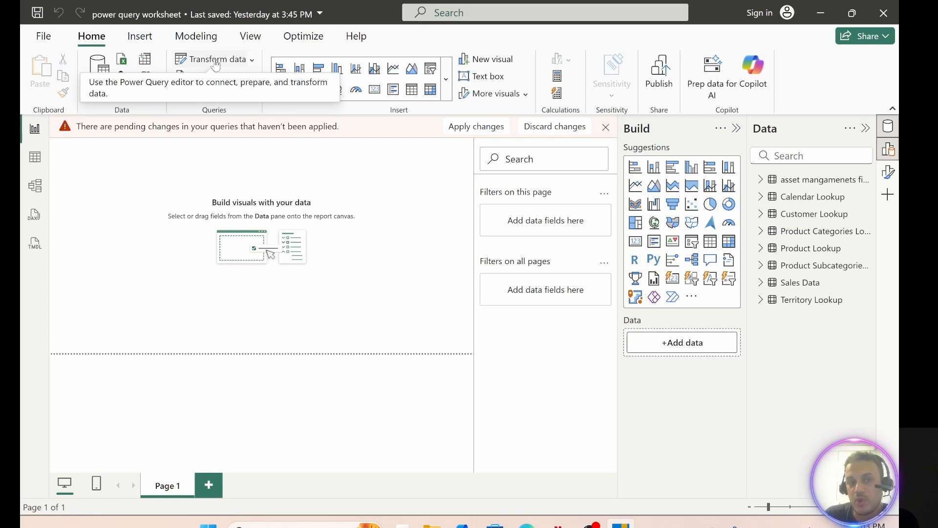
# Step: Open the Power Query editor, collapse the Transform File query group, and review the data sources in the current file
pyautogui.click(216, 64)
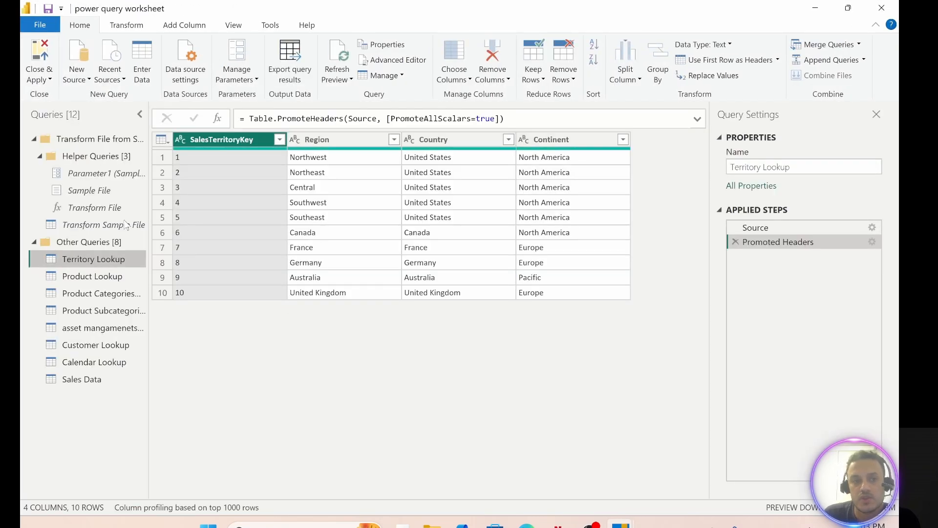
pyautogui.click(34, 139)
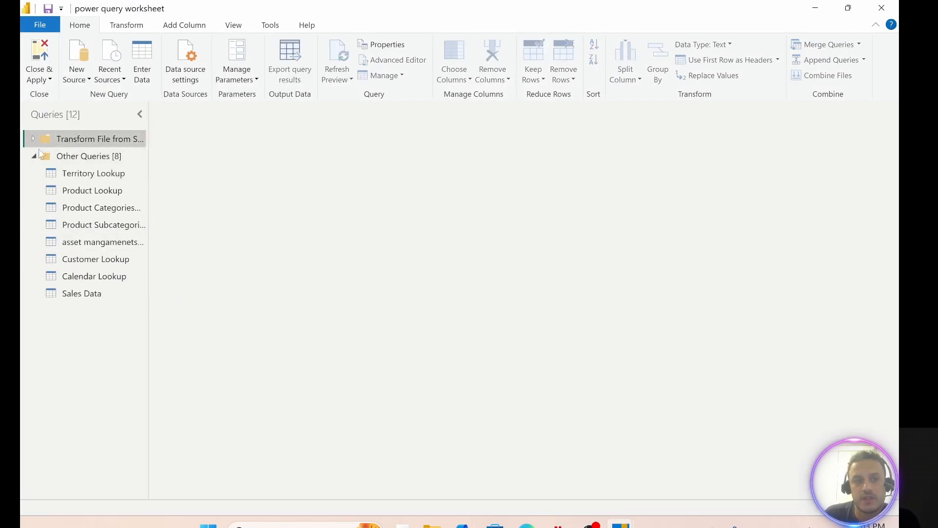
pyautogui.click(188, 64)
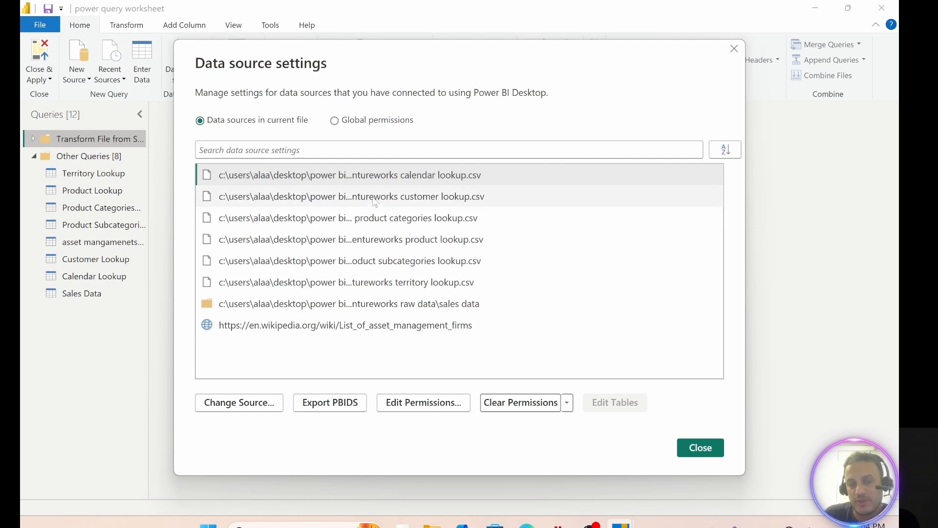
pyautogui.click(732, 48)
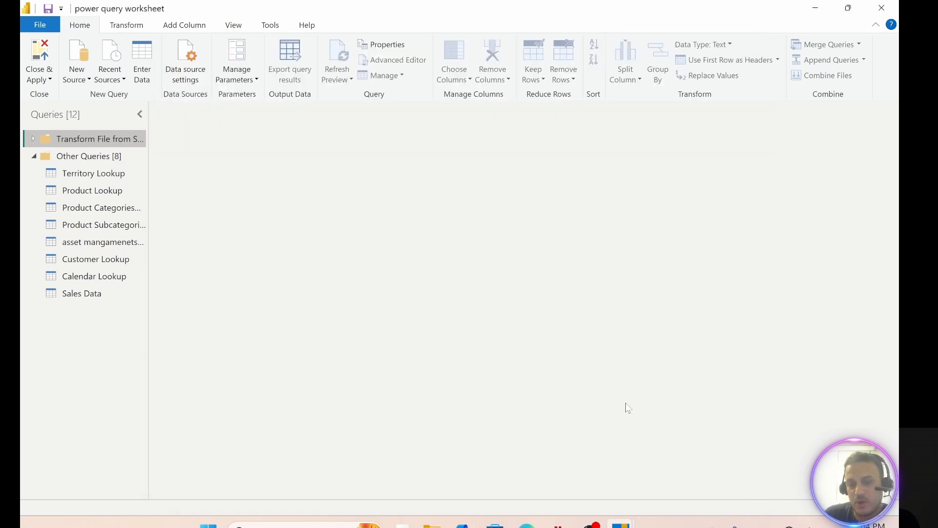
# Step: Switch to File Explorer and rename the AdventureWorks Product Lookup file as AdventureWorks Product Lookup-2, then return to the Power Query editor
pyautogui.click(432, 525)
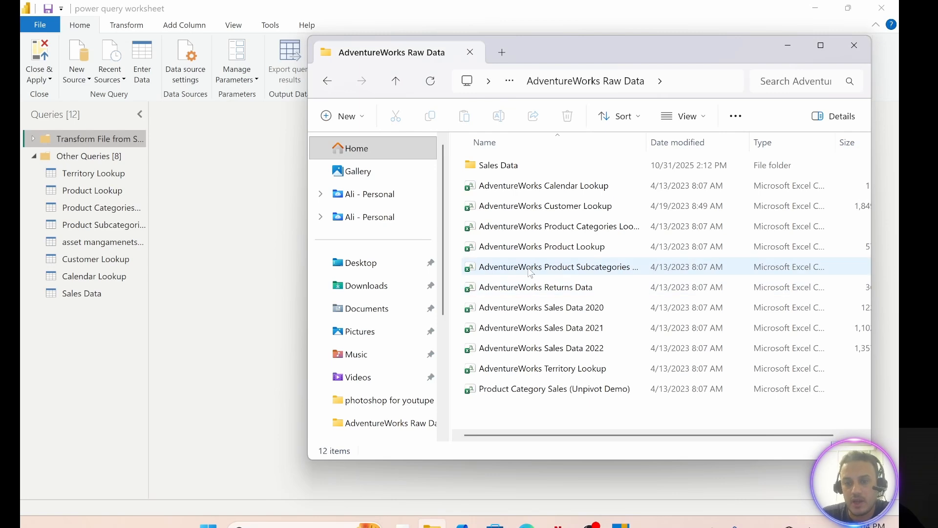
pyautogui.click(587, 248)
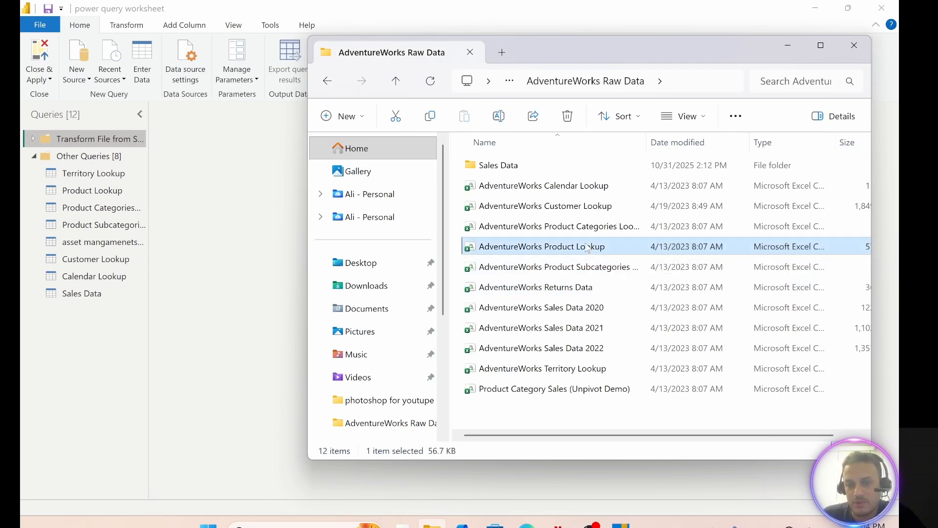
pyautogui.rightClick(588, 248)
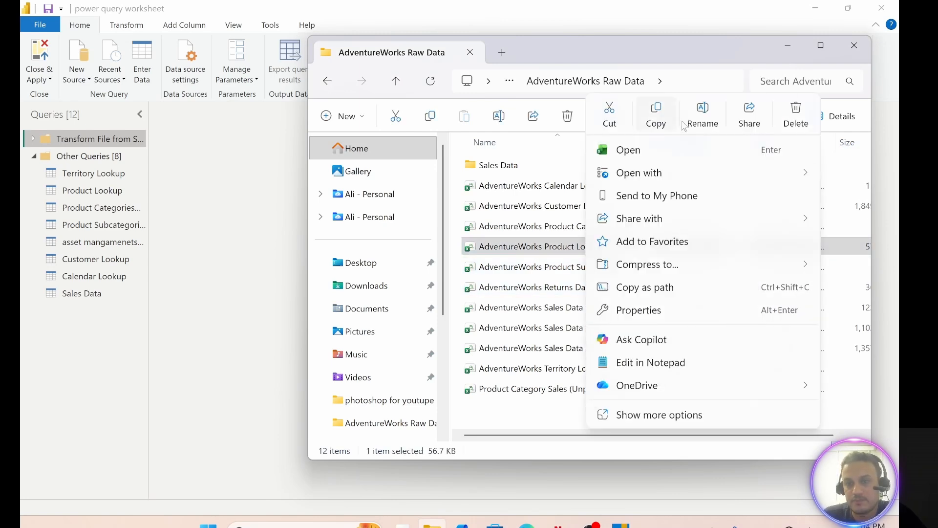
pyautogui.click(701, 115)
pyautogui.click(612, 246)
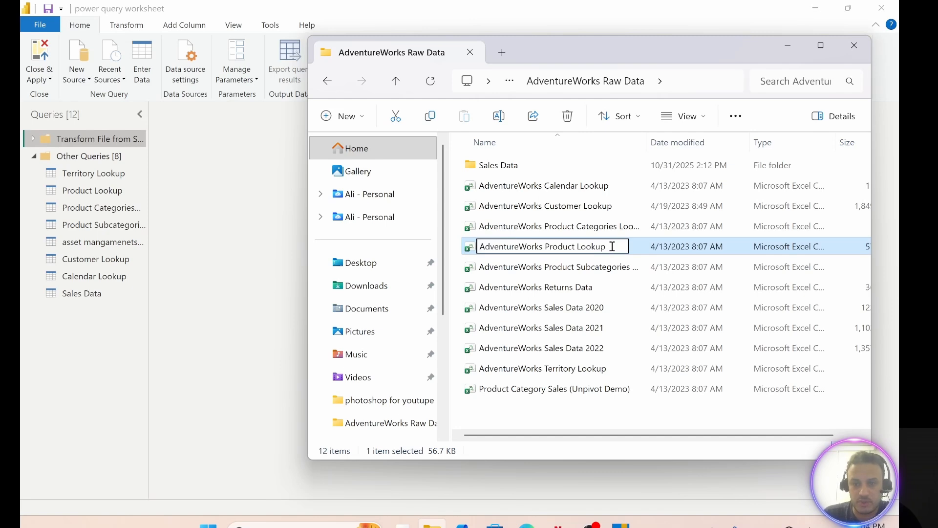
pyautogui.write('-2')
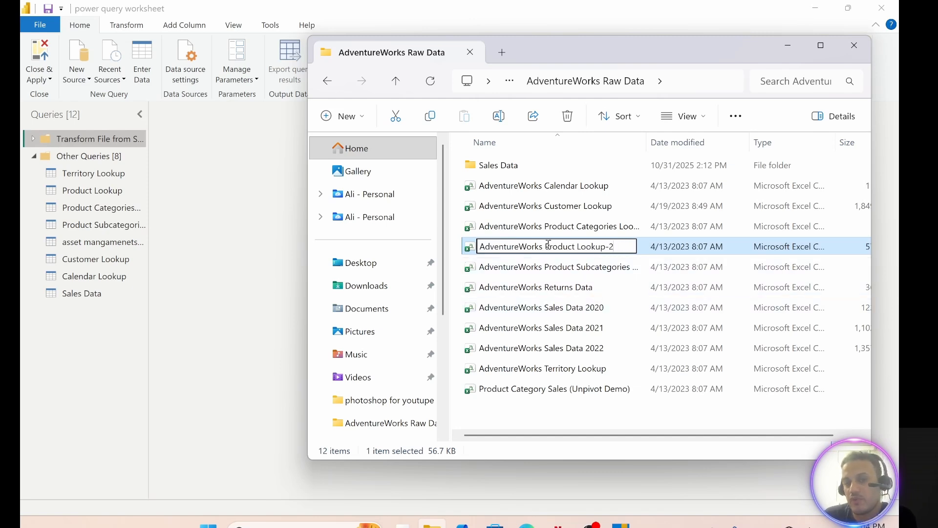
pyautogui.click(211, 297)
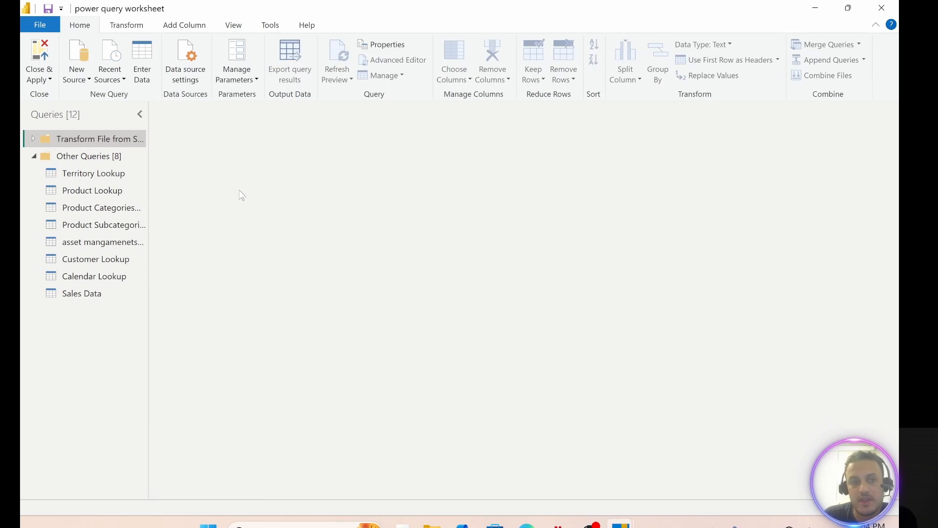
# Step: Display the Product Lookup query and open the source settings of its product lookup CSV from the data source settings
pyautogui.click(83, 190)
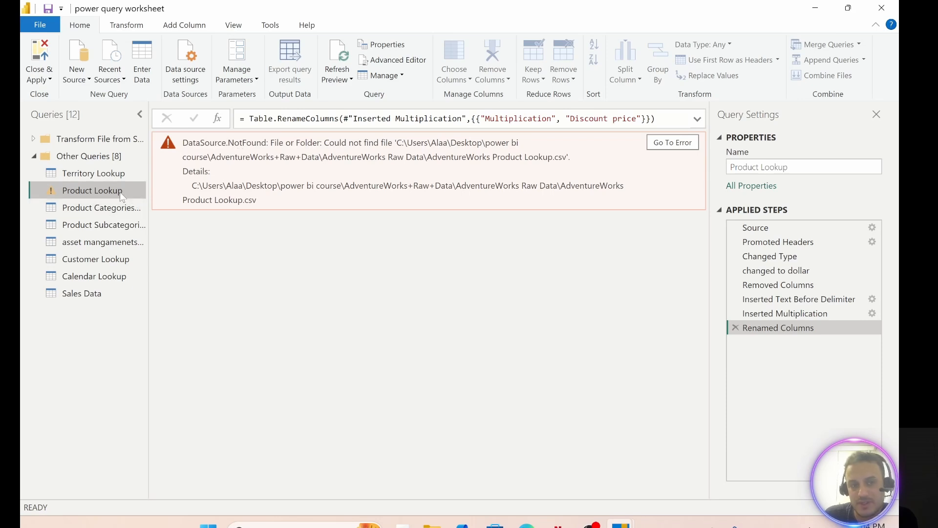
pyautogui.click(182, 55)
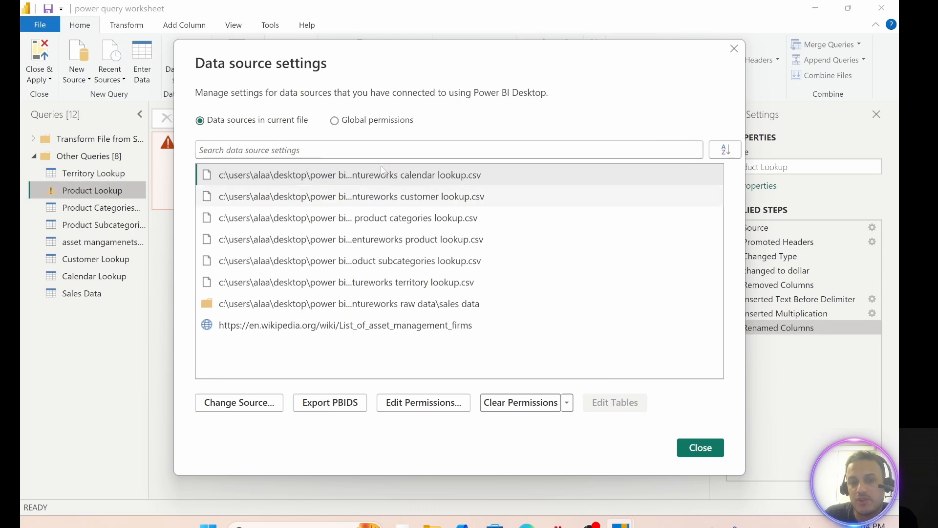
pyautogui.moveTo(437, 55); pyautogui.dragTo(533, 64)
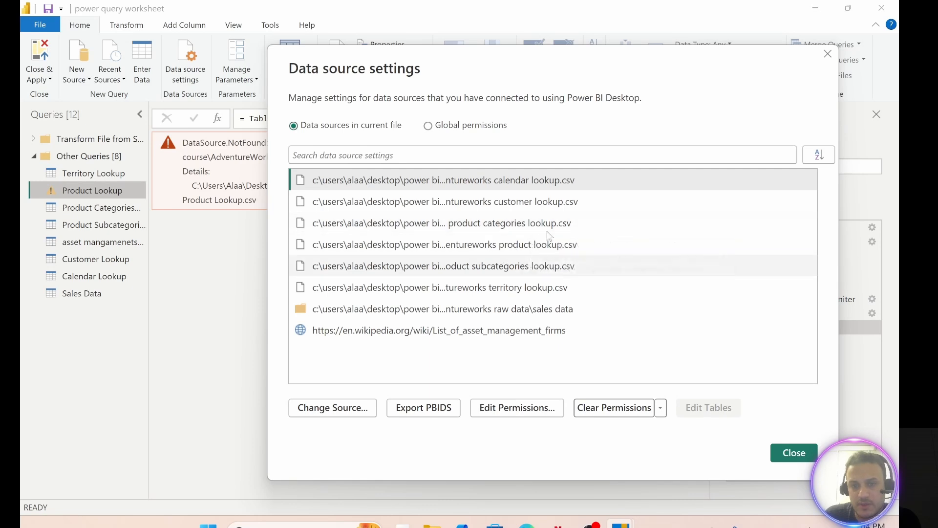
pyautogui.click(512, 246)
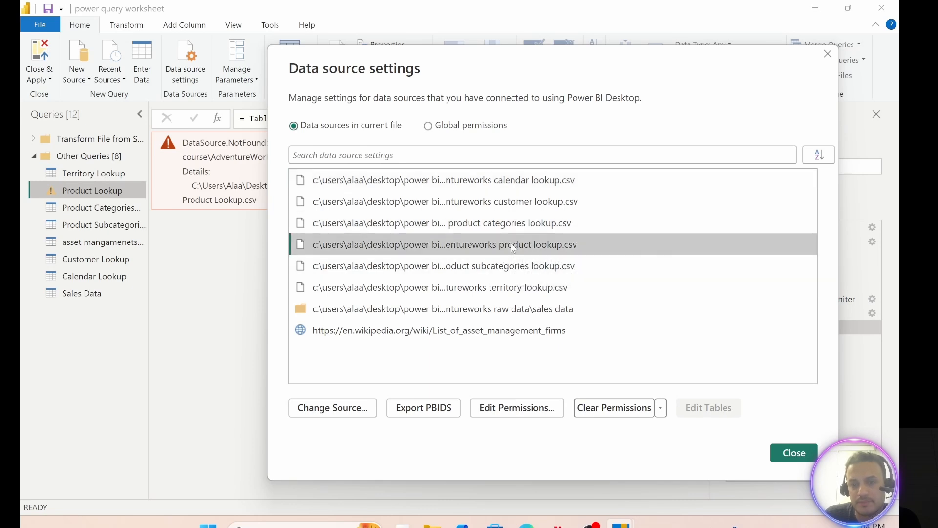
pyautogui.click(332, 407)
pyautogui.moveTo(530, 122); pyautogui.dragTo(471, 112)
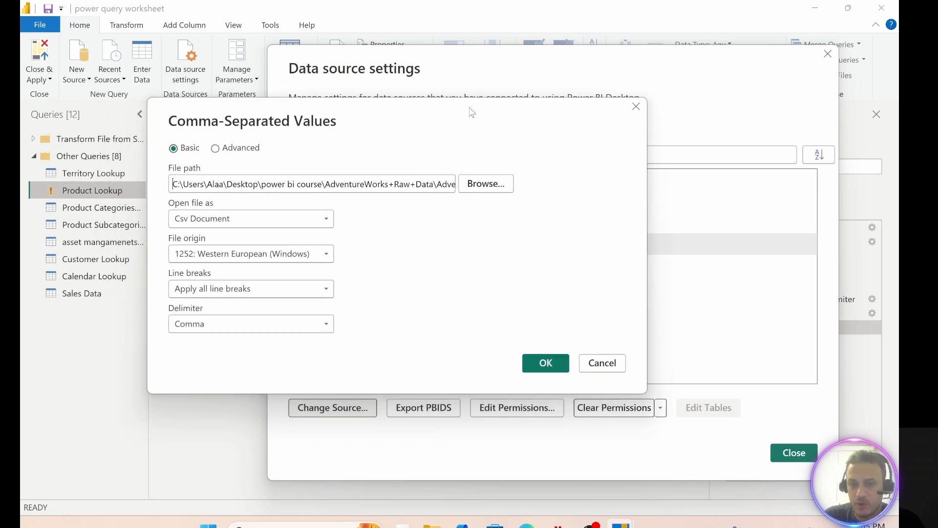
# Step: Set the source file to AdventureWorks Product Lookup-2 from the power bi course AdventureWorks Raw Data folder and close the data source settings
pyautogui.click(486, 183)
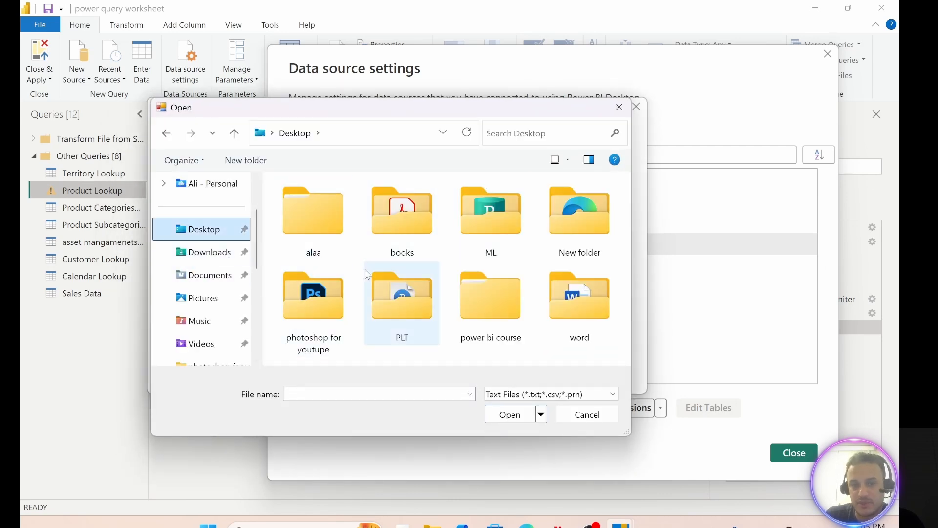
pyautogui.doubleClick(491, 296)
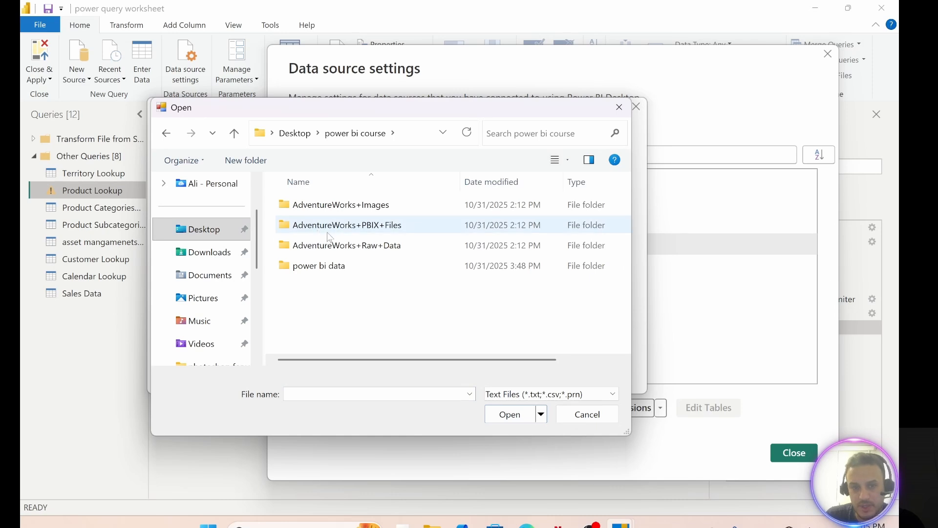
pyautogui.doubleClick(341, 252)
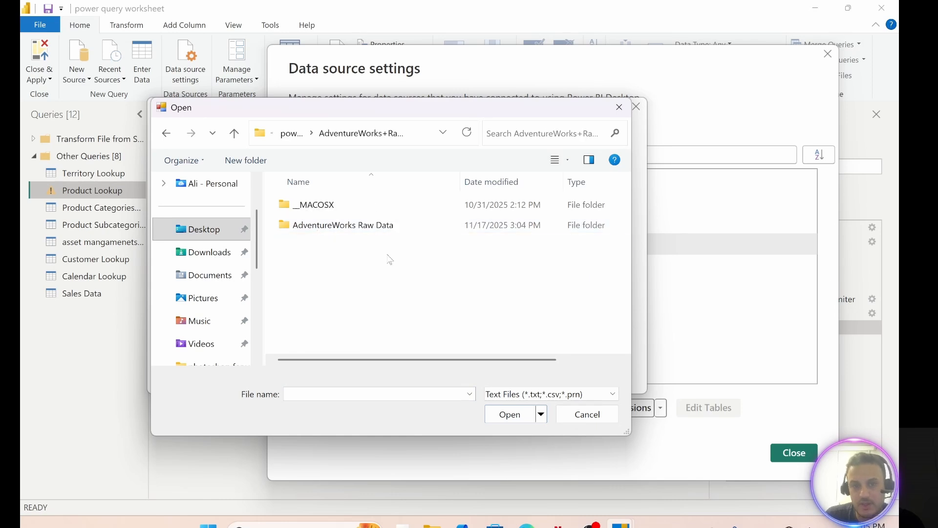
pyautogui.doubleClick(335, 222)
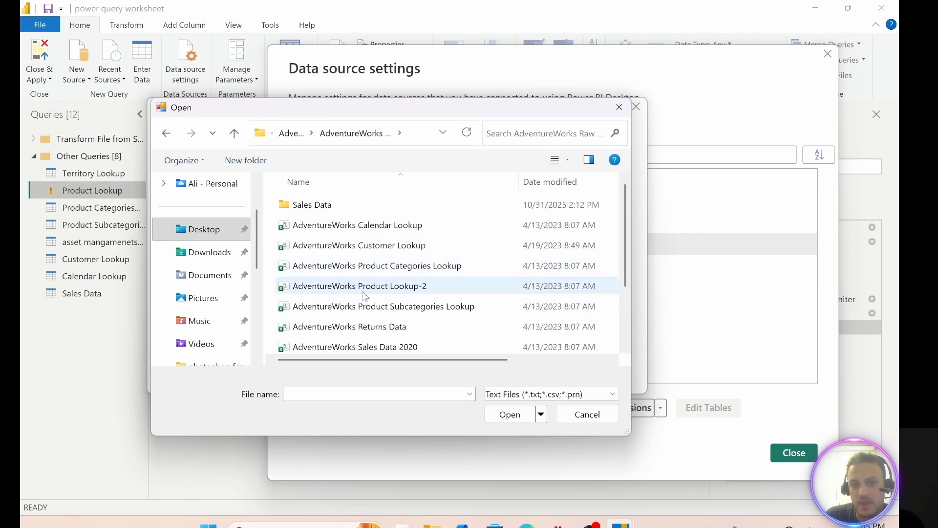
pyautogui.click(386, 289)
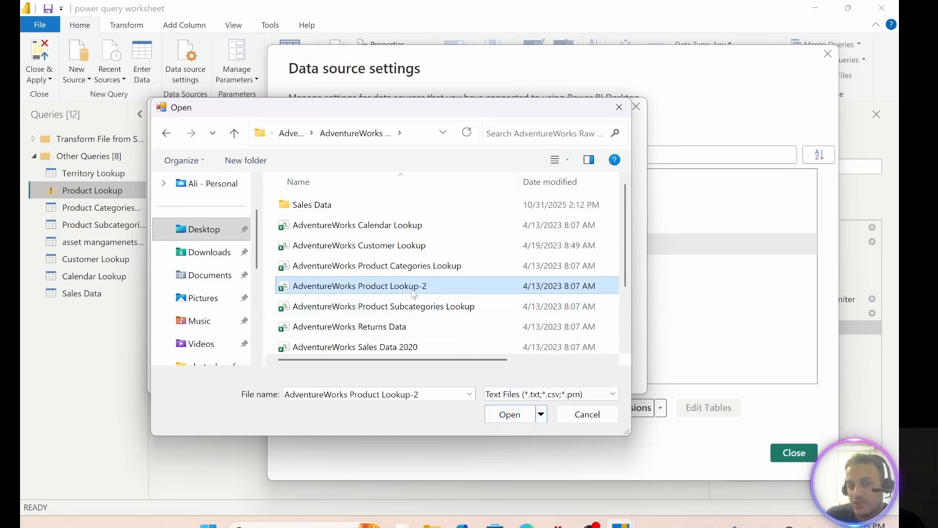
pyautogui.click(522, 415)
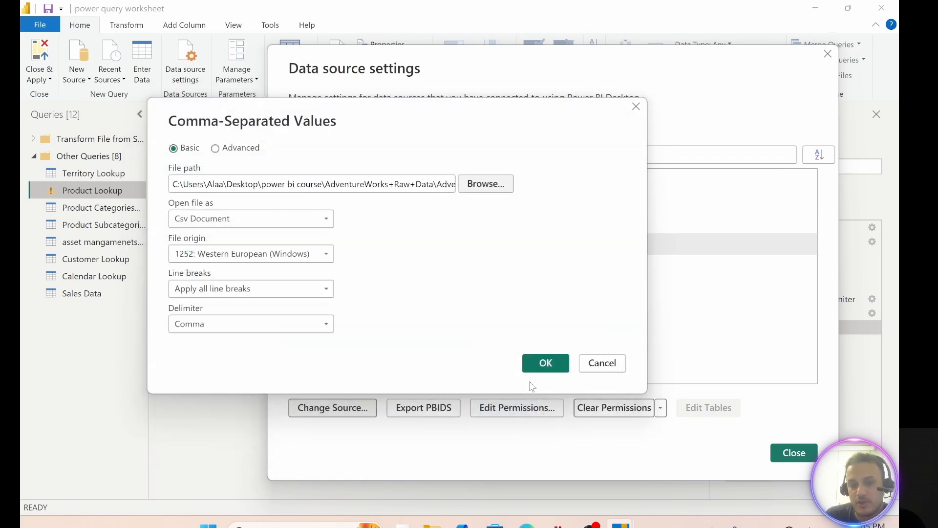
pyautogui.click(545, 362)
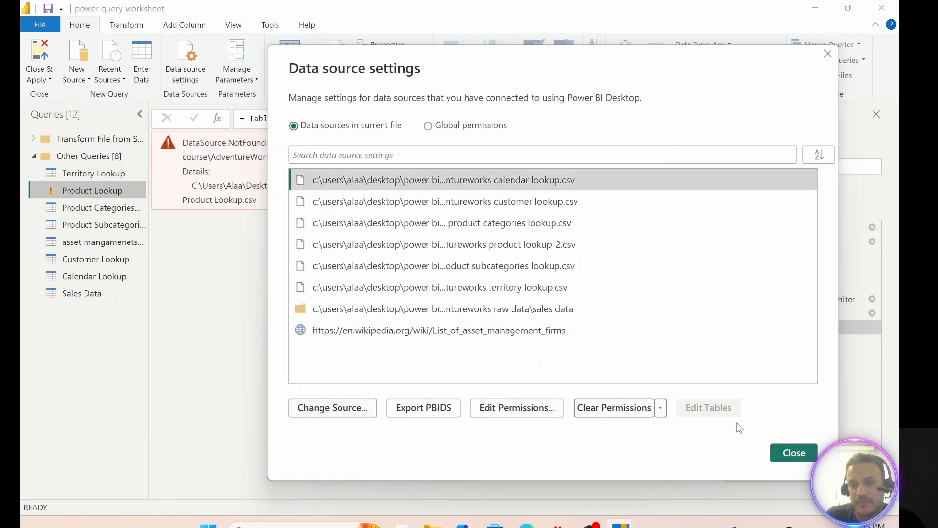
pyautogui.click(792, 454)
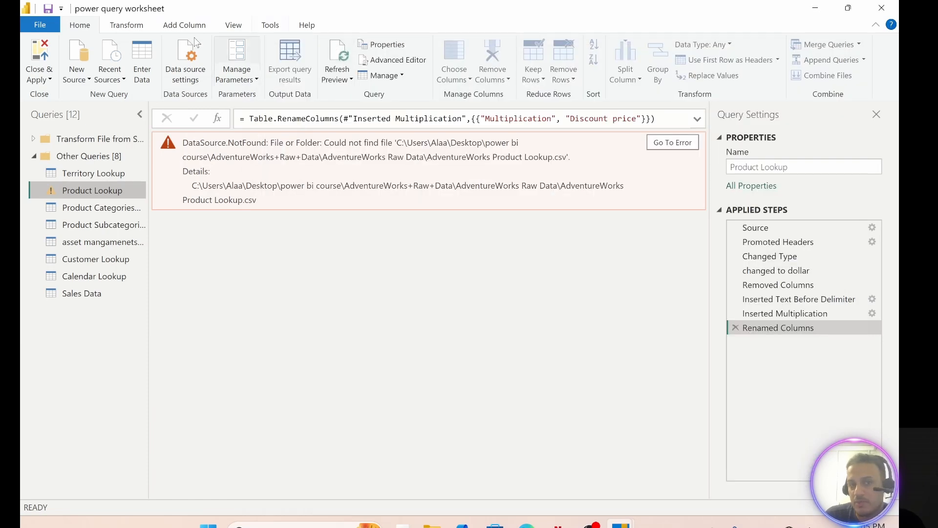
# Step: Refresh the Product Lookup preview and look through the table's columns
pyautogui.click(334, 61)
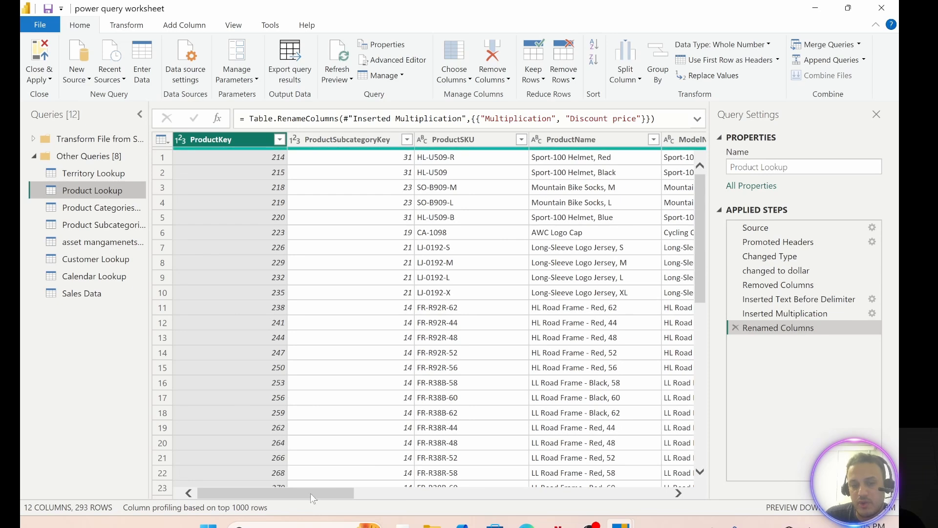
pyautogui.moveTo(310, 494); pyautogui.dragTo(602, 493)
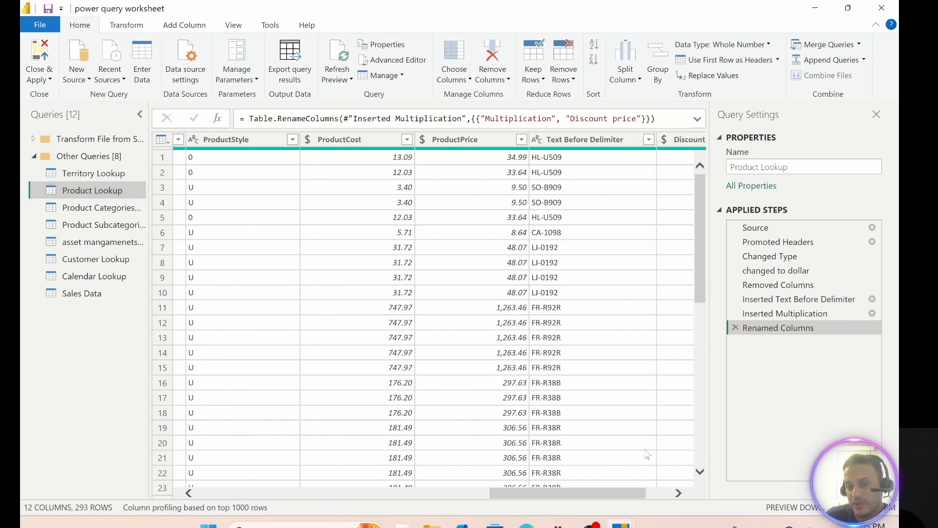
pyautogui.moveTo(617, 491); pyautogui.dragTo(325, 492)
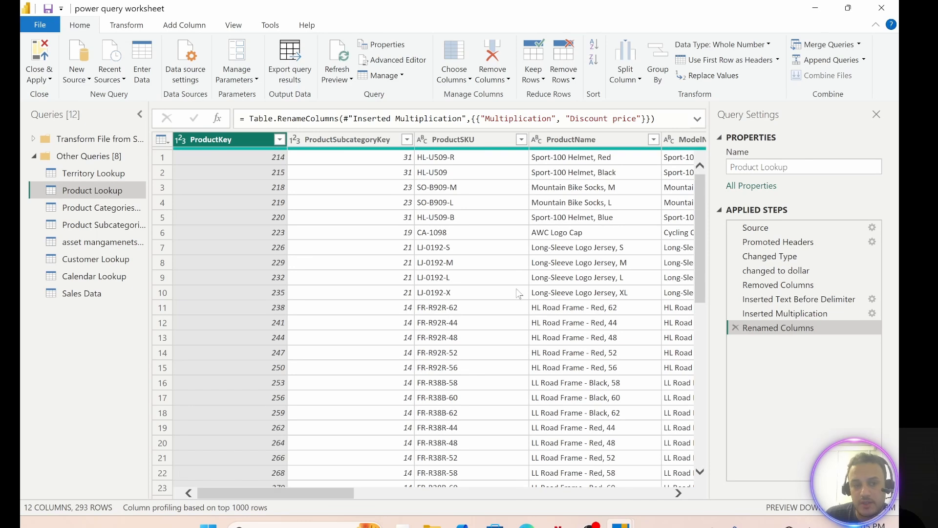
# Step: Switch to File Explorer and rename AdventureWorks Product Lookup-2 back to AdventureWorks Product Lookup, then minimize the folder window
pyautogui.click(815, 7)
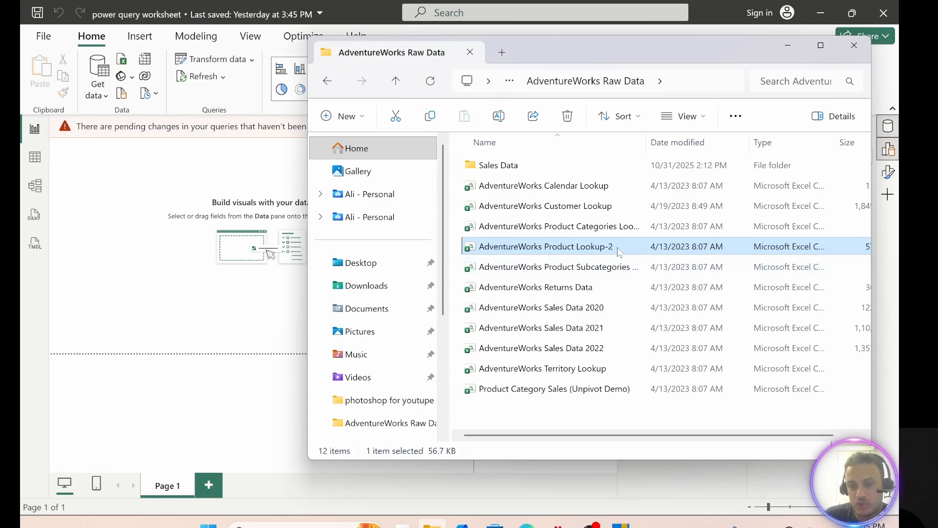
pyautogui.rightClick(621, 251)
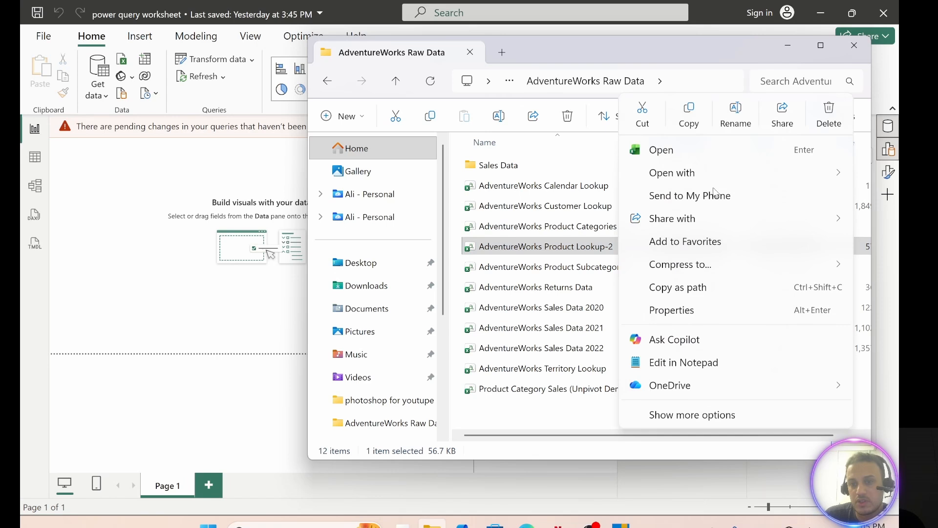
pyautogui.click(746, 117)
pyautogui.click(619, 245)
pyautogui.press('BackSpace')
pyautogui.press('BackSpace')
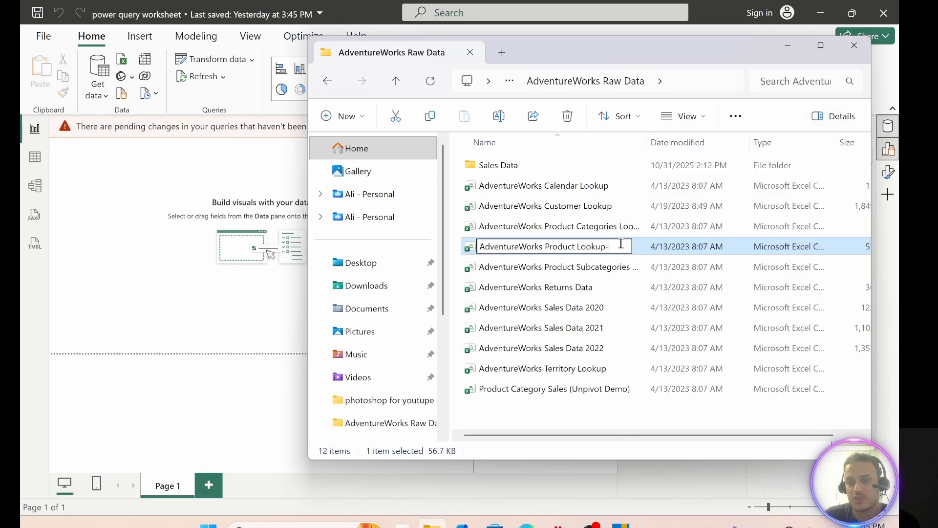
pyautogui.click(527, 421)
pyautogui.click(787, 45)
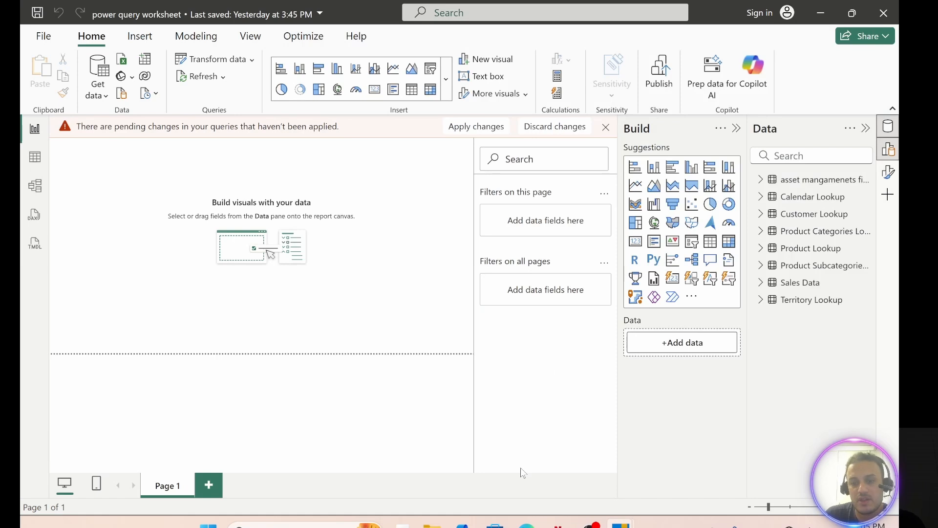
# Step: Return to the Power Query editor and refresh the Product Lookup preview
pyautogui.moveTo(621, 525)
pyautogui.click(677, 494)
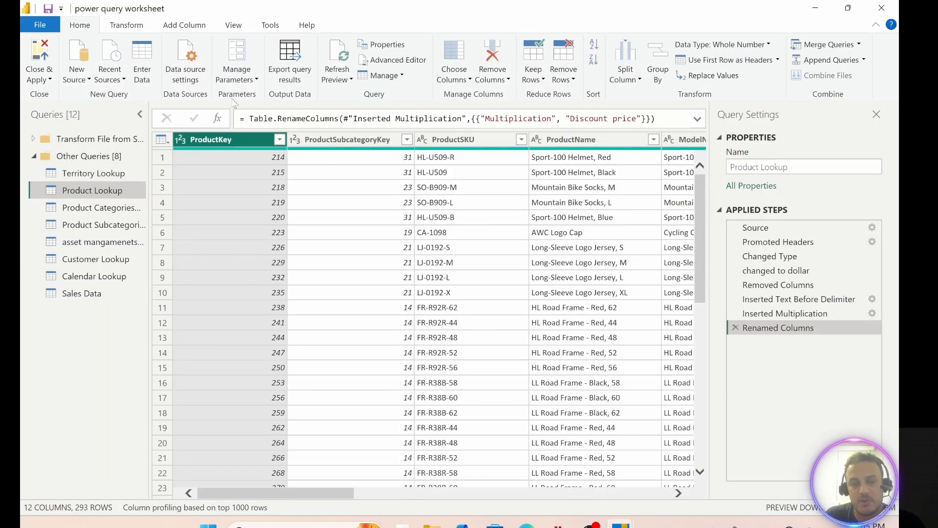
pyautogui.click(336, 71)
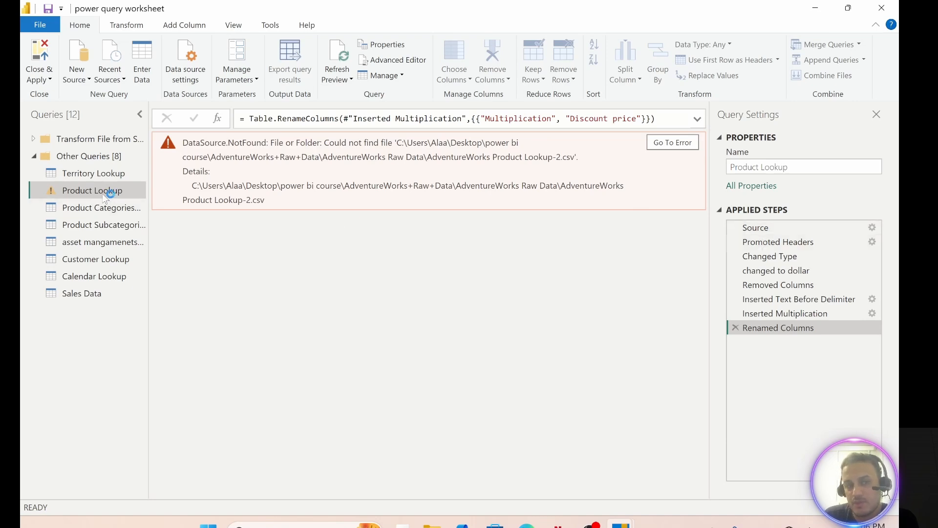
# Step: Repoint the Product Lookup query's Source step to the AdventureWorks Product Lookup CSV file and look over the loaded preview
pyautogui.click(765, 227)
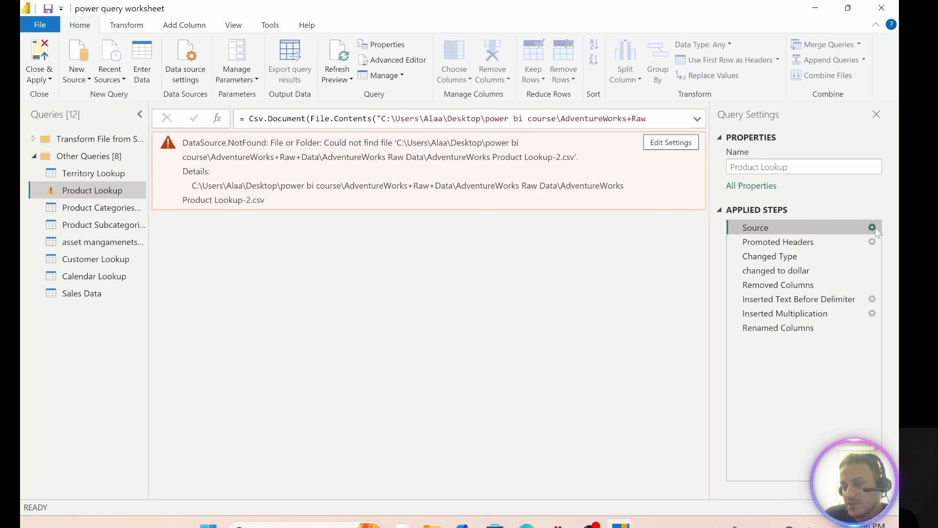
pyautogui.click(872, 228)
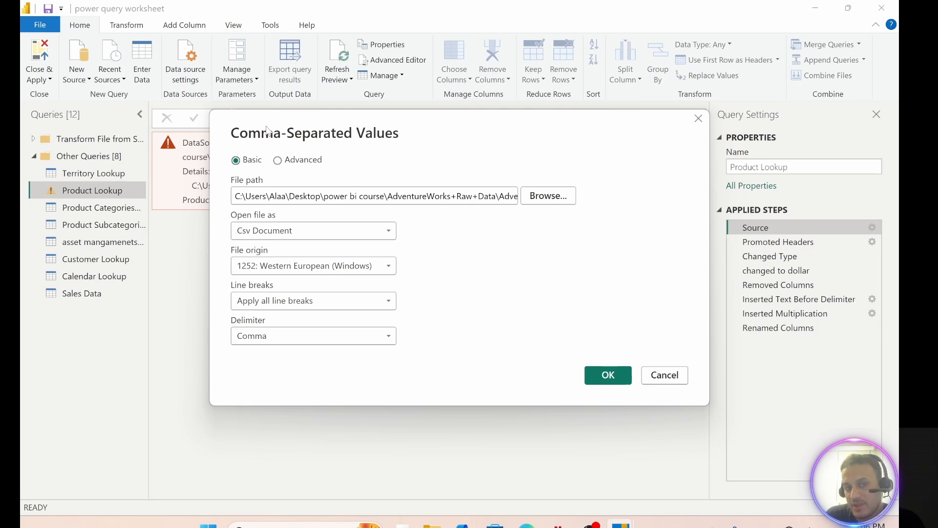
pyautogui.click(548, 196)
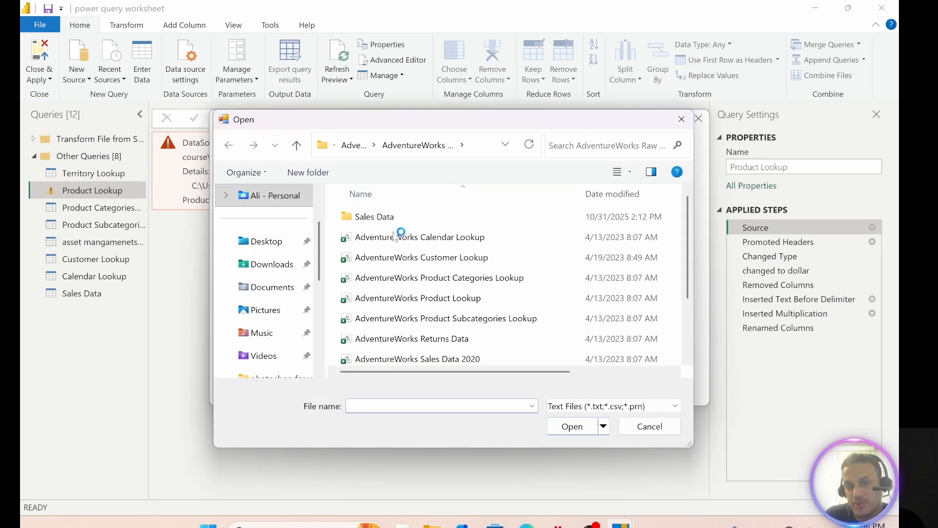
pyautogui.click(447, 299)
pyautogui.click(577, 430)
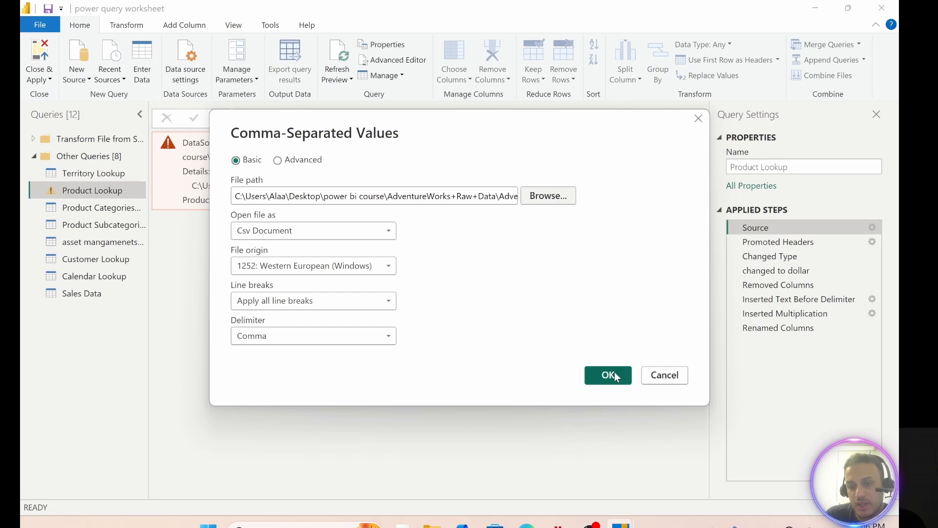
pyautogui.click(611, 375)
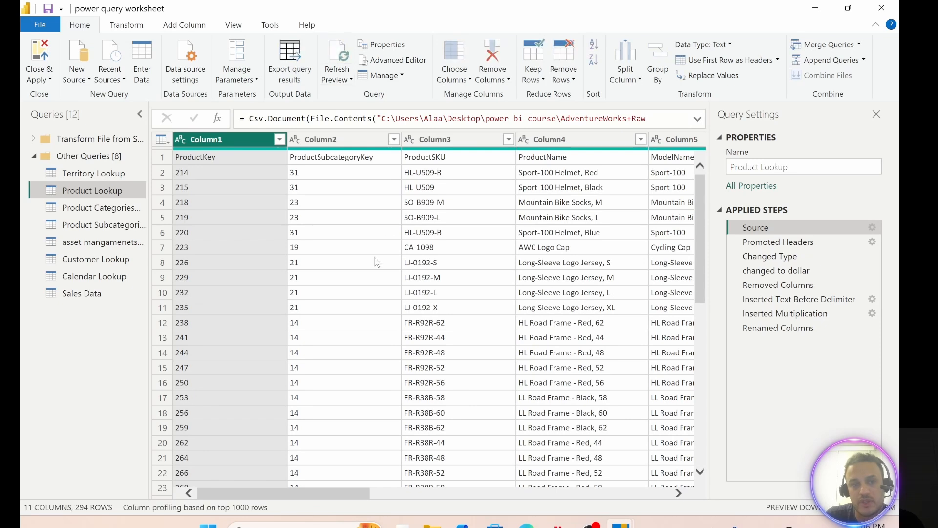
pyautogui.moveTo(326, 493)
pyautogui.mouseDown()
pyautogui.moveTo(439, 494)
pyautogui.moveTo(317, 493)
pyautogui.mouseUp()
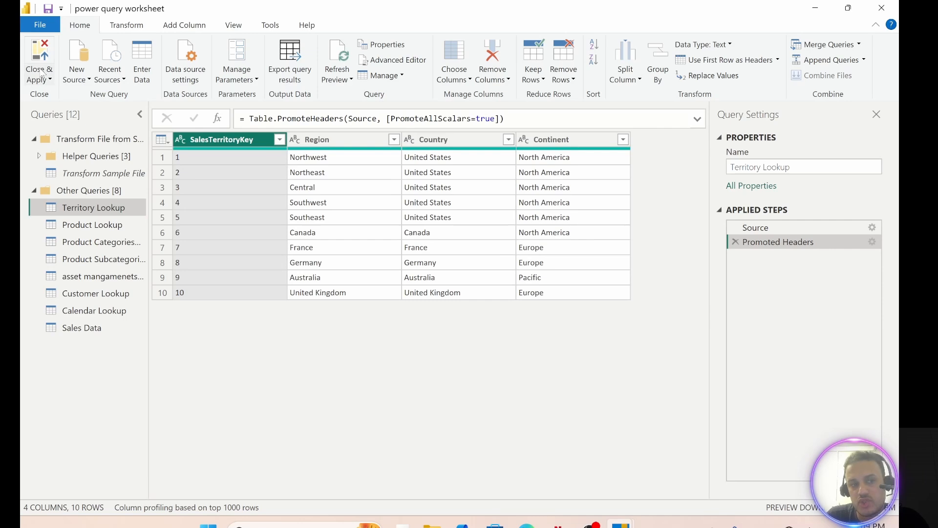
# Step: Close the query editor with the changes applied, try to refresh all tables in the report, and dismiss the refresh dialog
pyautogui.click(42, 74)
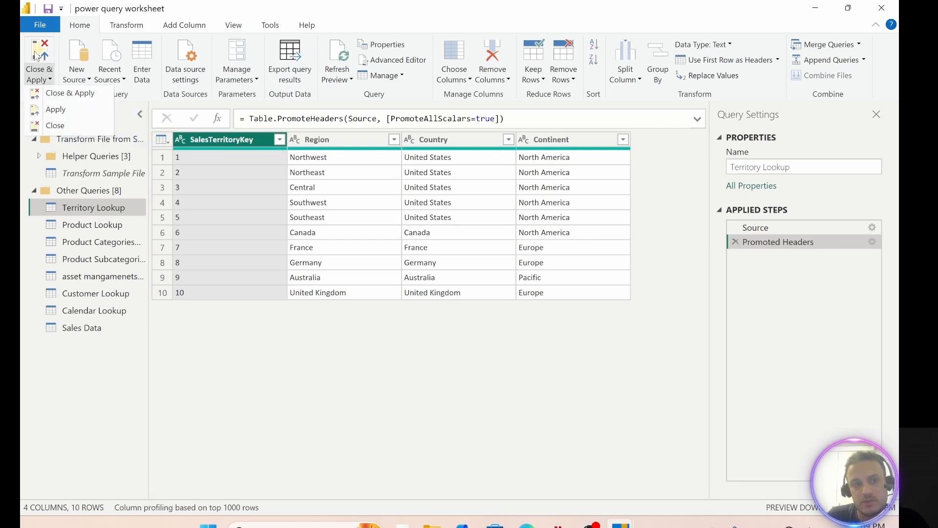
pyautogui.click(37, 57)
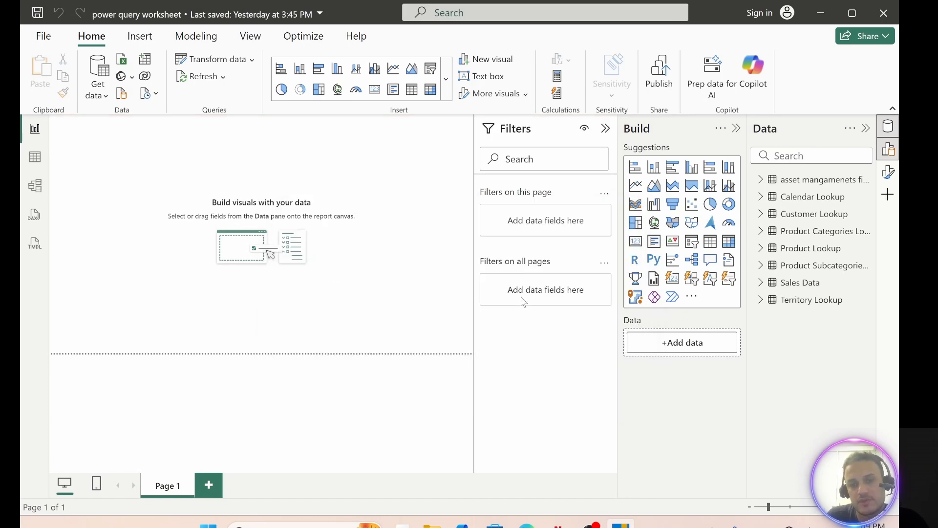
pyautogui.click(210, 79)
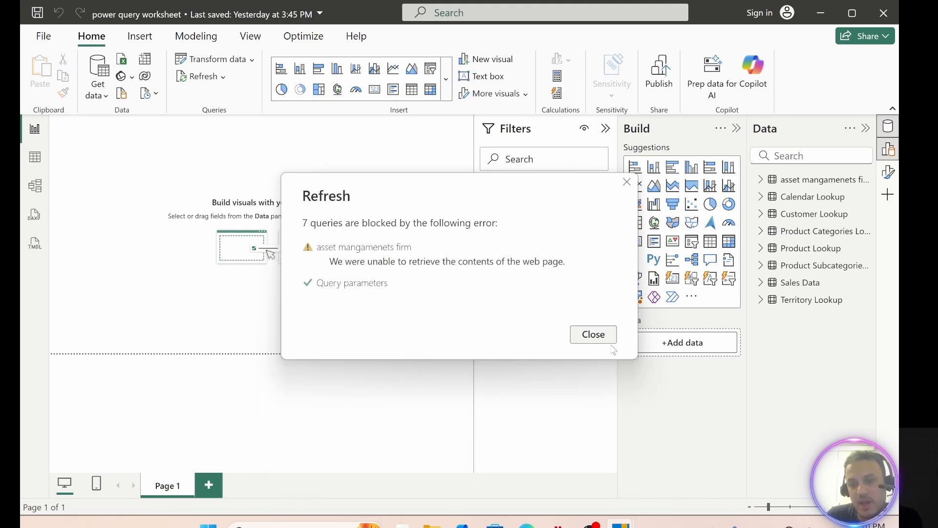
pyautogui.click(596, 334)
# Step: Reopen the Power Query editor and exclude the Territory Lookup and Product Lookup queries from report refresh
pyautogui.click(208, 60)
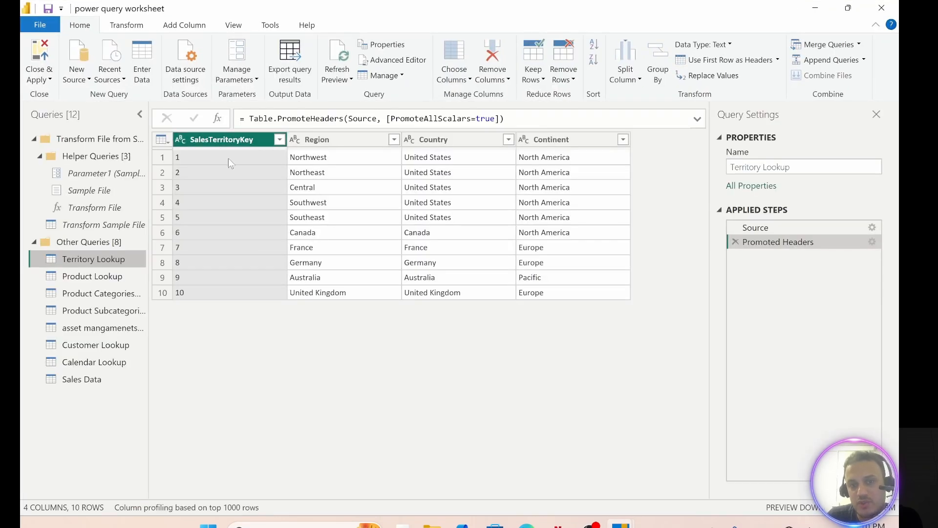
pyautogui.click(41, 154)
pyautogui.click(40, 155)
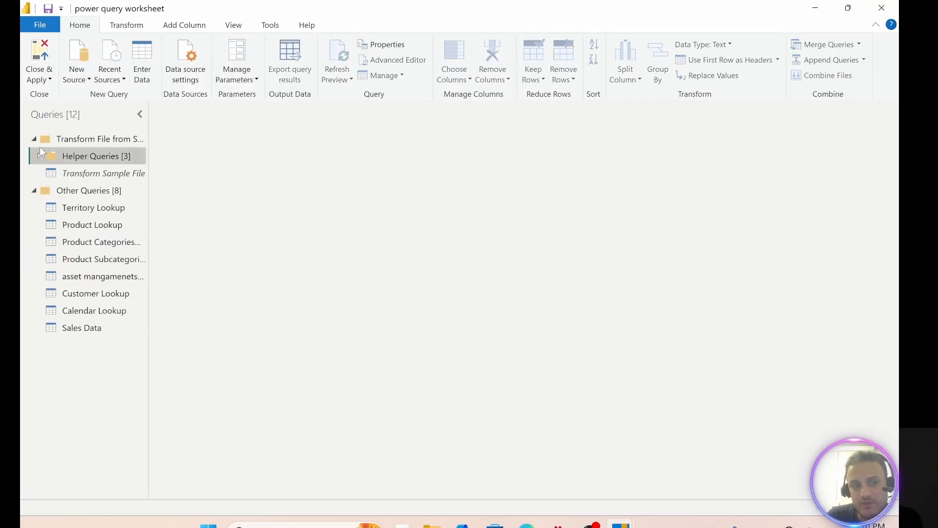
pyautogui.rightClick(89, 211)
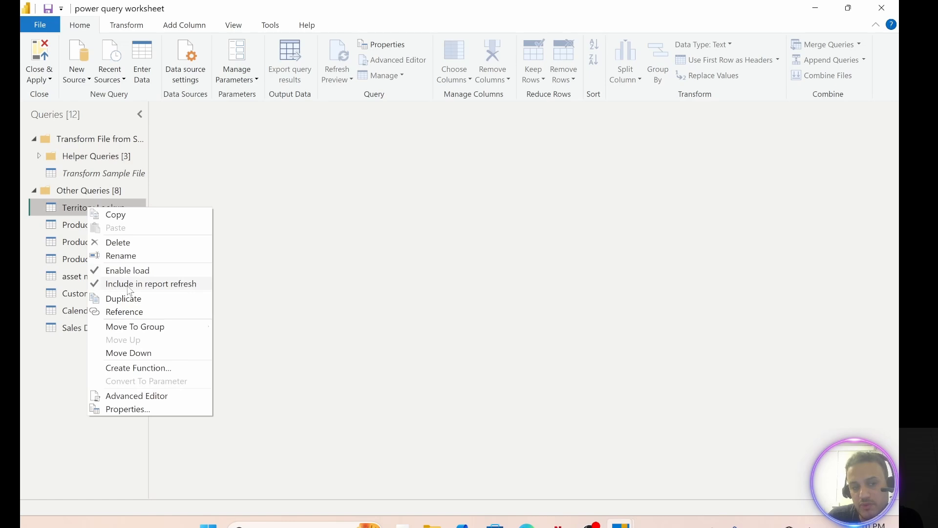
pyautogui.click(129, 285)
pyautogui.rightClick(78, 224)
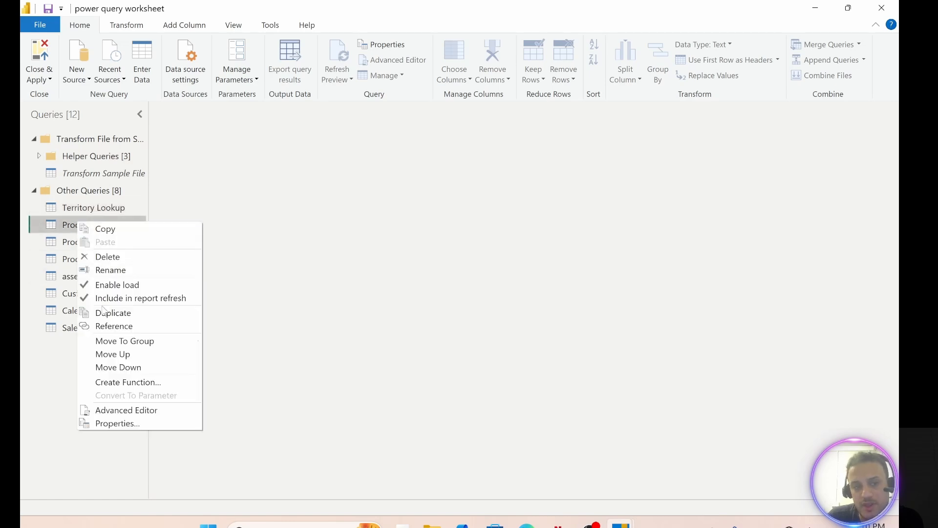
pyautogui.click(105, 298)
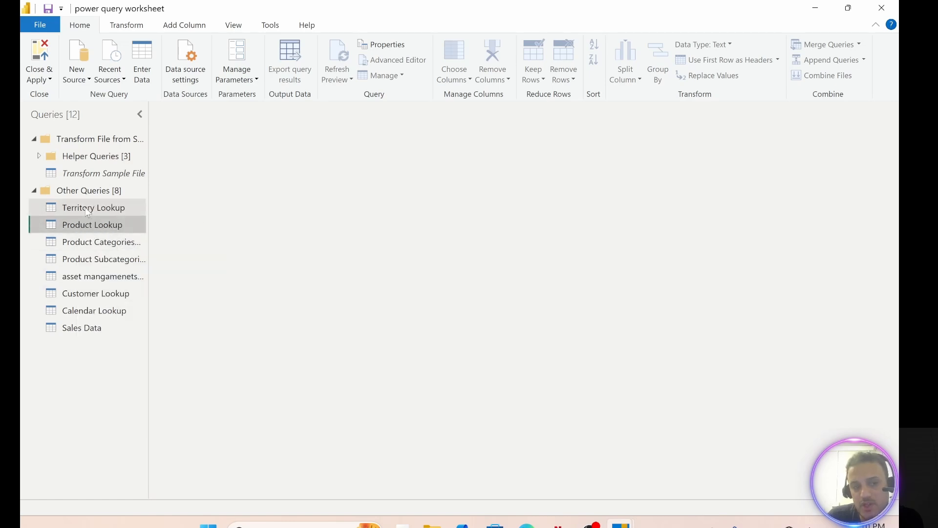
# Step: Include Territory Lookup and Product Lookup in the report refresh again, then close the query editor and apply the changes
pyautogui.rightClick(88, 209)
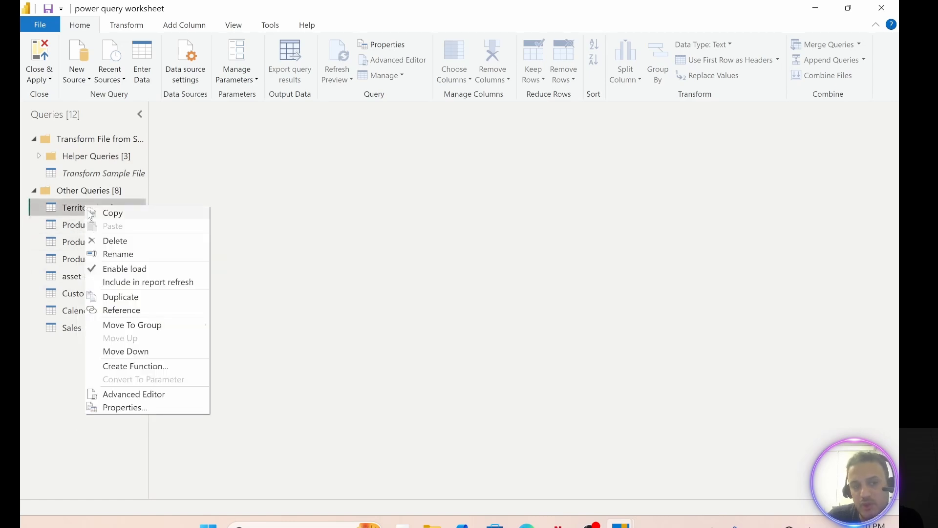
pyautogui.click(102, 283)
pyautogui.rightClick(73, 232)
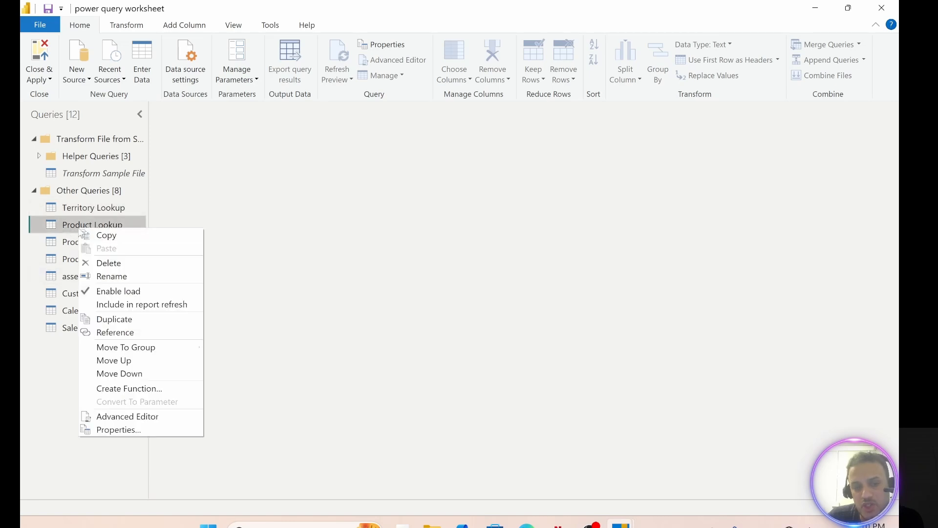
pyautogui.click(91, 306)
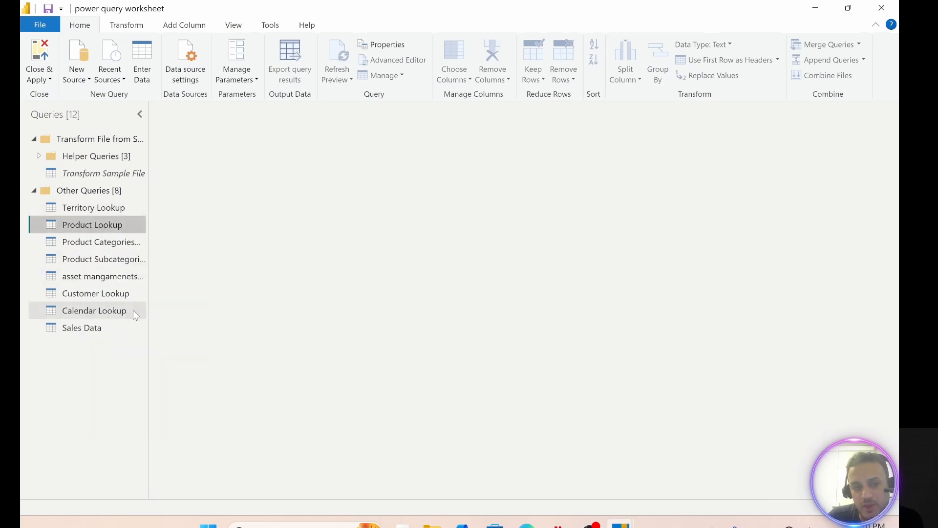
pyautogui.click(36, 59)
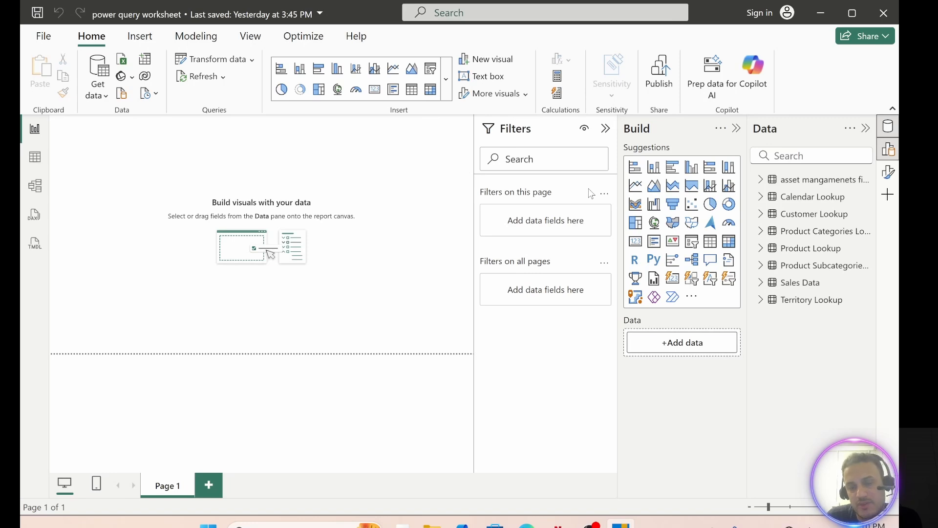